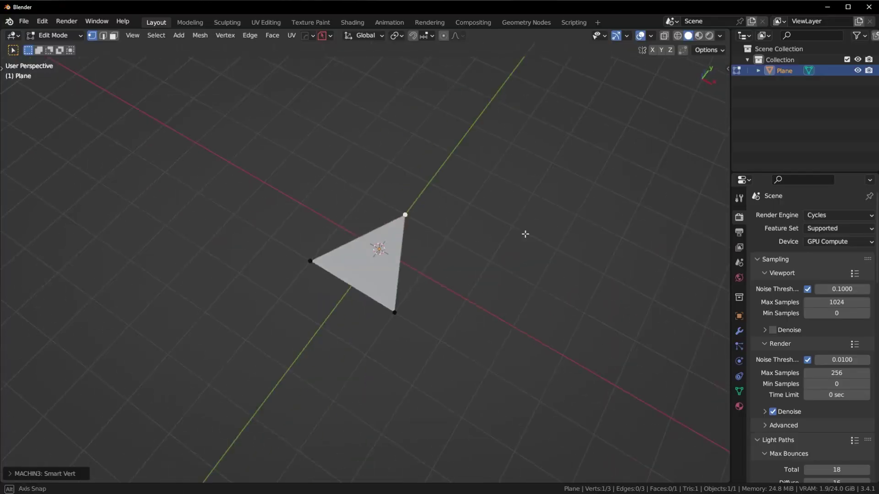
Reshape the triangle by moving its left vertex and another vertex to new positions
{"action": "key", "text": "g"}
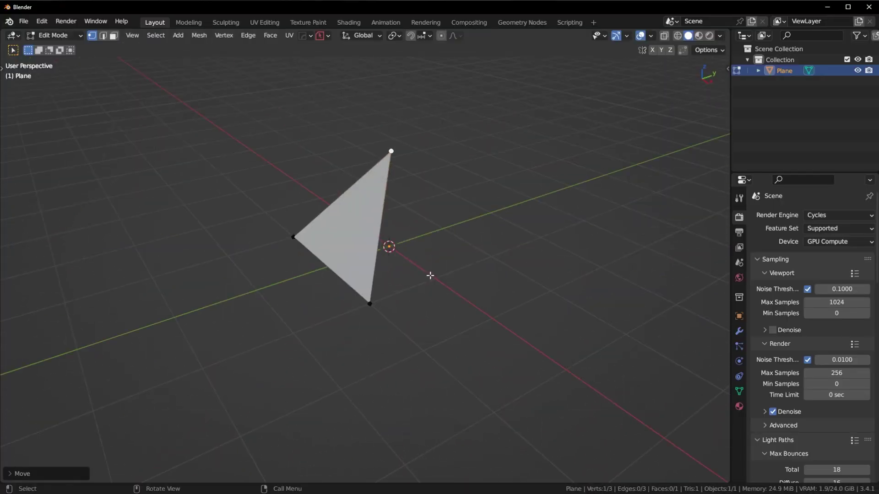
{"action": "middle_click_drag", "start_coordinate": [374, 287], "coordinate": [513, 236]}
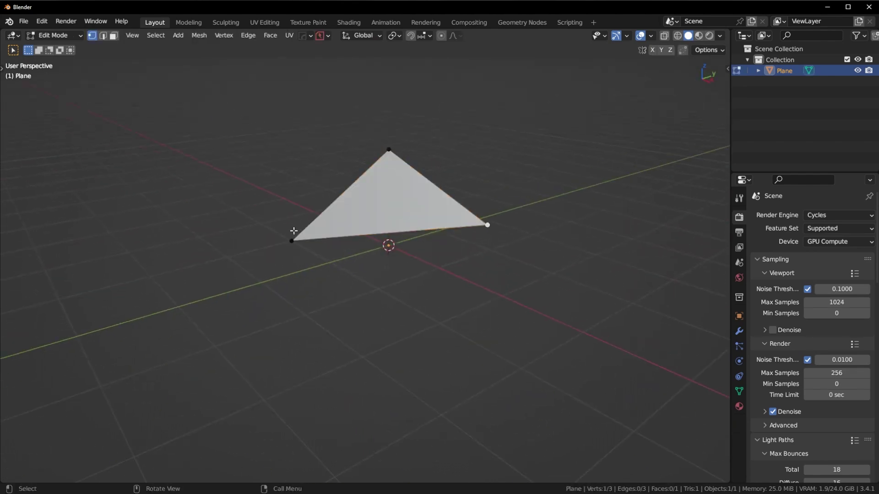
{"action": "left_click", "coordinate": [299, 228]}
{"action": "middle_click_drag", "start_coordinate": [299, 229], "coordinate": [309, 220]}
{"action": "key", "text": "g"}
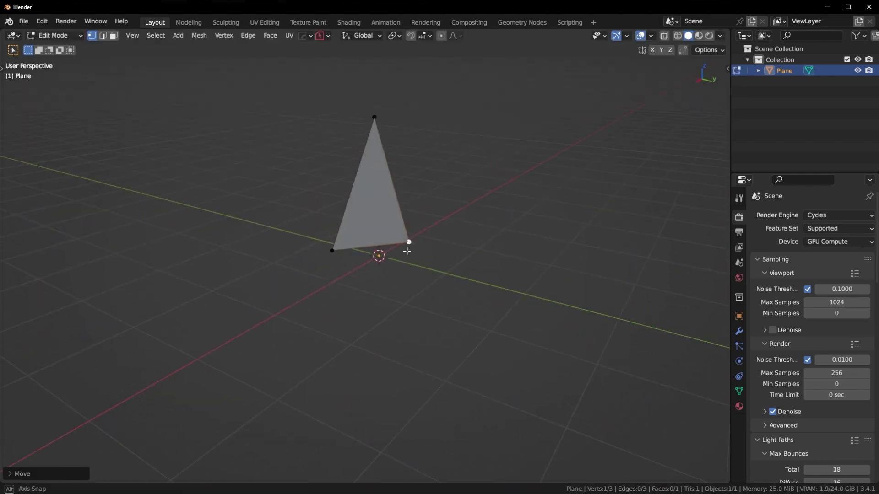
{"action": "key", "text": "g"}
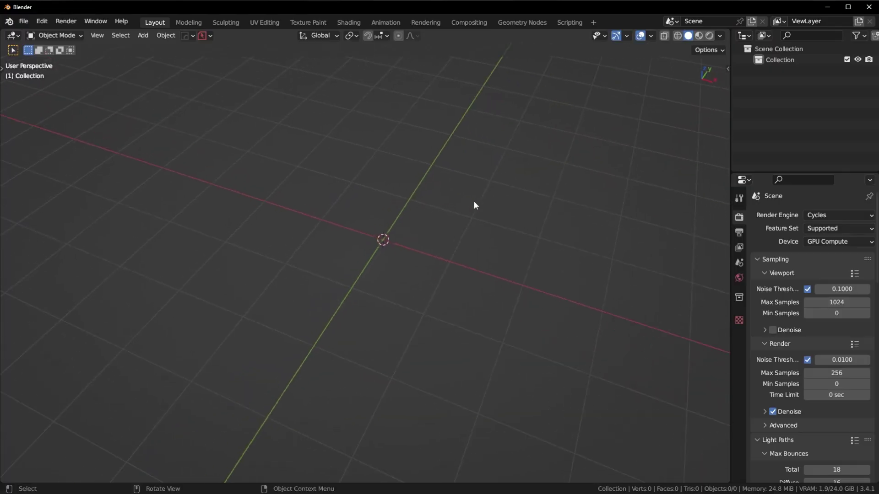
Add a new mesh plane at the origin
{"action": "key", "text": "shift+a"}
{"action": "mouse_move", "coordinate": [504, 177]}
{"action": "left_click", "coordinate": [547, 189]}
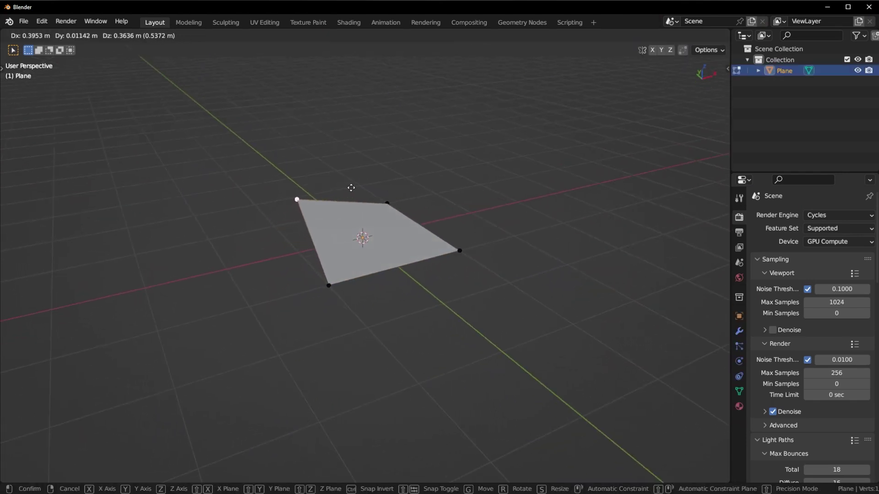
In Edit Mode, drag the plane's bottom-left vertex and another corner to new positions
{"action": "left_click", "coordinate": [370, 145]}
{"action": "middle_click_drag", "start_coordinate": [370, 145], "coordinate": [412, 209]}
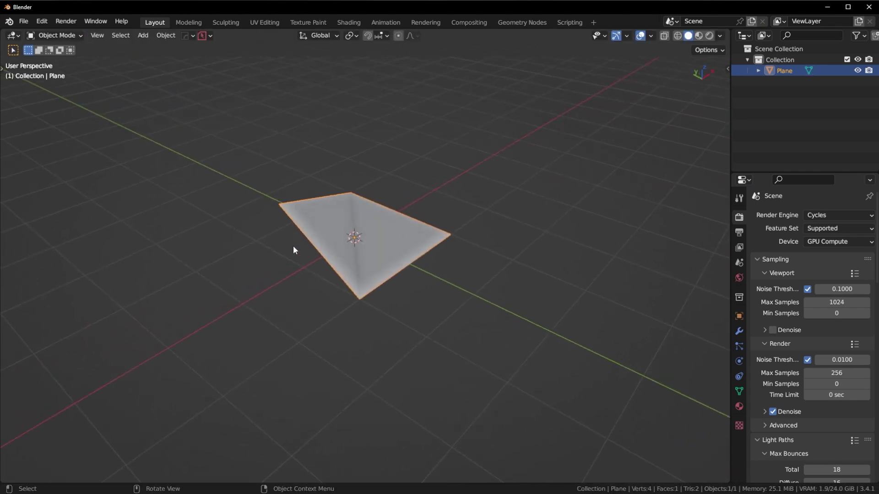
{"action": "middle_click_drag", "start_coordinate": [369, 239], "coordinate": [325, 255]}
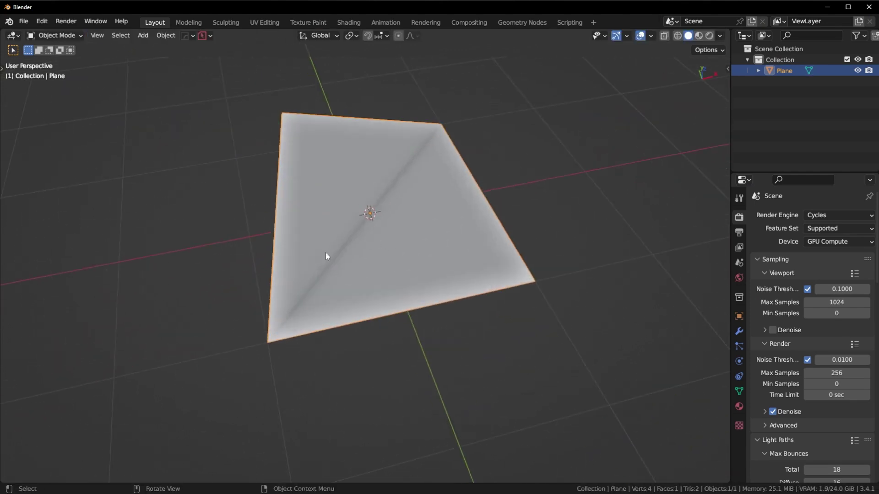
{"action": "key", "text": "Tab"}
{"action": "left_click", "coordinate": [273, 325]}
{"action": "key", "text": "g"}
{"action": "left_click", "coordinate": [371, 233]}
{"action": "left_click", "coordinate": [442, 123]}
{"action": "key", "text": "g"}
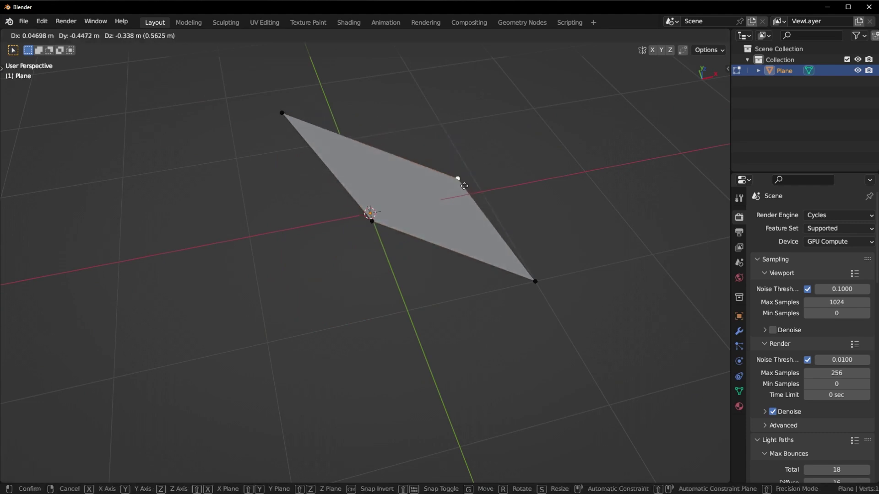
{"action": "left_click", "coordinate": [476, 160]}
Reposition further plane vertices, pushing the top vertex up and to the right
{"action": "key", "text": "ctrl+Tab"}
{"action": "left_click", "coordinate": [502, 84]}
{"action": "middle_click_drag", "start_coordinate": [503, 84], "coordinate": [472, 249]}
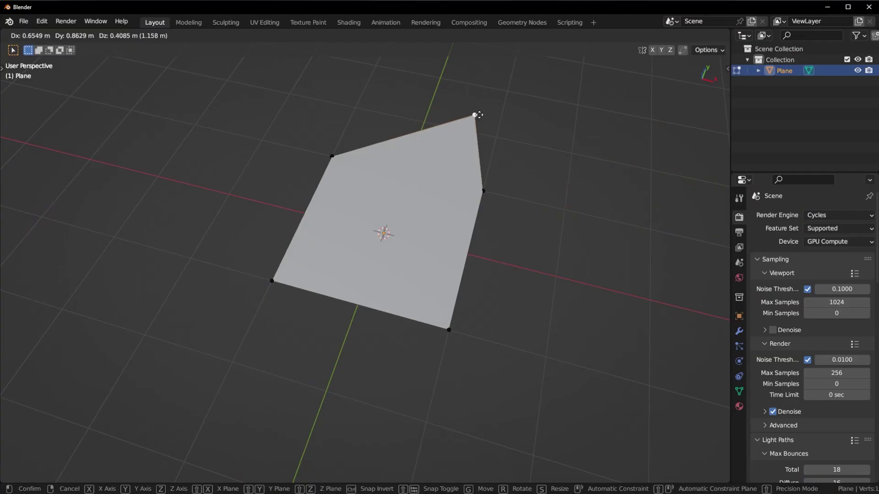
{"action": "middle_click_drag", "start_coordinate": [461, 247], "coordinate": [427, 173]}
{"action": "left_click", "coordinate": [449, 140]}
{"action": "middle_click_drag", "start_coordinate": [449, 140], "coordinate": [479, 192]}
{"action": "key", "text": "Tab"}
{"action": "left_click", "coordinate": [400, 111]}
{"action": "middle_click_drag", "start_coordinate": [400, 112], "coordinate": [310, 212]}
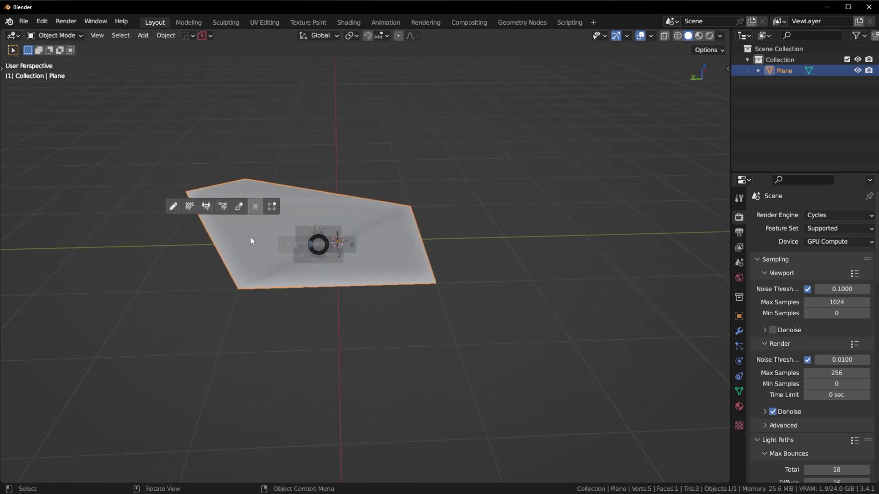
{"action": "left_click_drag", "start_coordinate": [251, 177], "coordinate": [259, 170]}
Toggle between Object and Edit Mode to view the five-sided face, then the cylinder
{"action": "key", "text": "Tab"}
{"action": "key", "text": "Tab"}
{"action": "middle_click_drag", "start_coordinate": [375, 213], "coordinate": [377, 188]}
{"action": "key", "text": "Tab"}
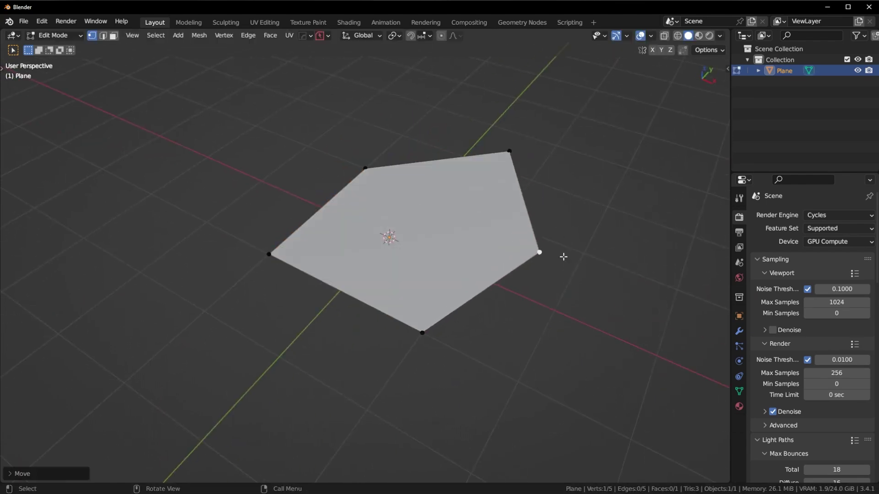
{"action": "key", "text": "Tab"}
{"action": "middle_click_drag", "start_coordinate": [581, 255], "coordinate": [606, 245]}
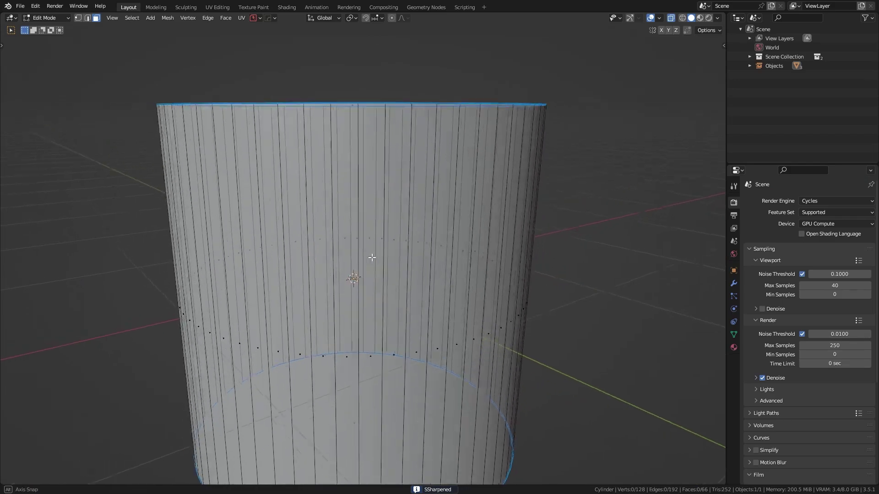
{"action": "middle_click_drag", "start_coordinate": [372, 257], "coordinate": [427, 303]}
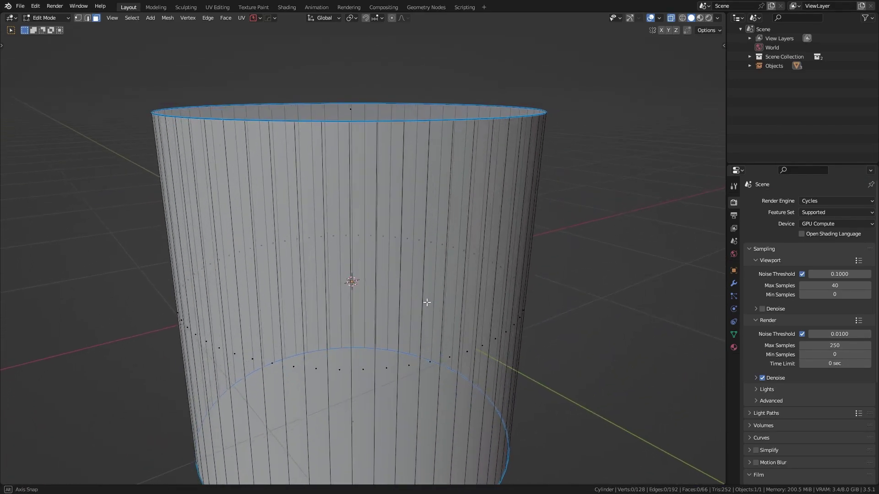
Drop the cylinder's top rim to form a notch, then inspect it in Object Mode and select the sphere
{"action": "middle_click_drag", "start_coordinate": [384, 279], "coordinate": [478, 288]}
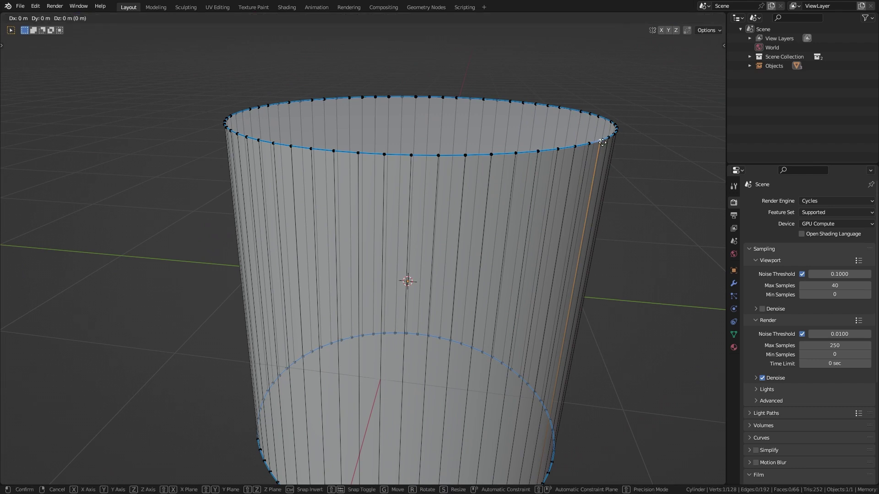
{"action": "left_click", "coordinate": [617, 156]}
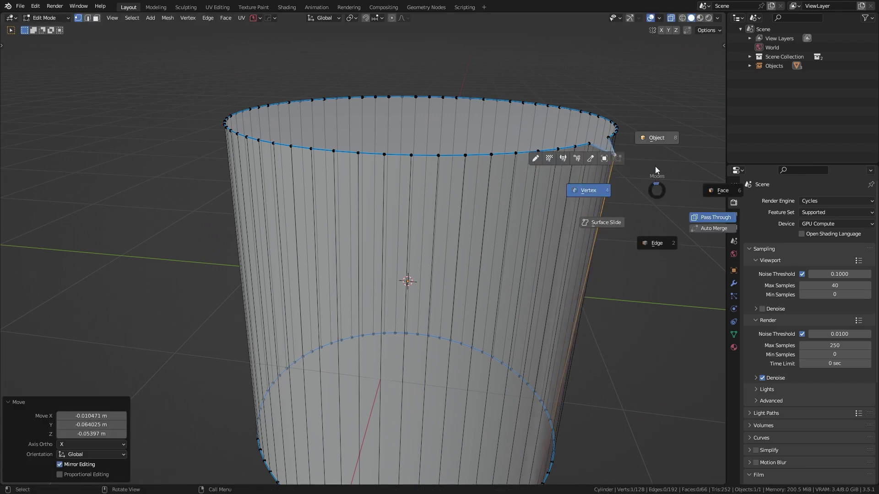
{"action": "left_click", "coordinate": [656, 176]}
{"action": "middle_click_drag", "start_coordinate": [641, 239], "coordinate": [464, 272]}
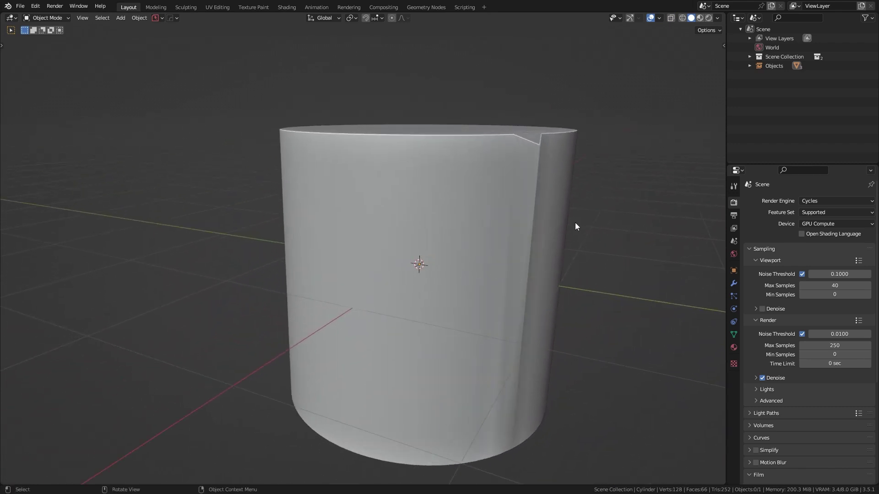
{"action": "scroll", "coordinate": [549, 189], "scroll_direction": "up", "scroll_amount": 5}
{"action": "middle_click_drag", "start_coordinate": [549, 189], "coordinate": [528, 196]}
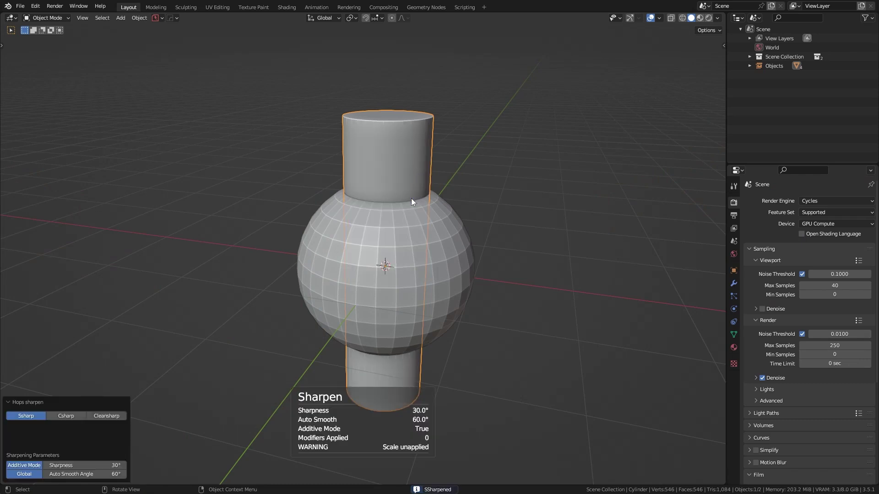
{"action": "left_click", "coordinate": [458, 240]}
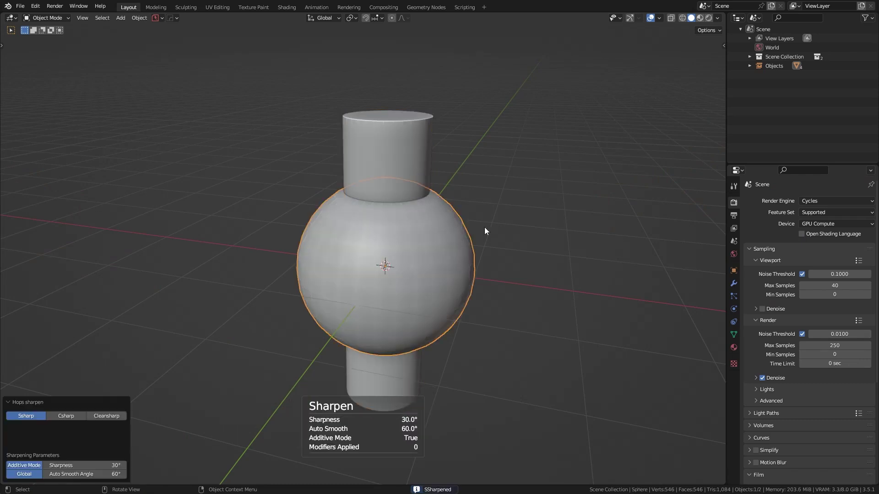
Tilt the cylinder diagonally with a free rotation
{"action": "left_click", "coordinate": [403, 172]}
{"action": "key", "text": "r"}
{"action": "key", "text": "r"}
{"action": "left_click", "coordinate": [468, 201]}
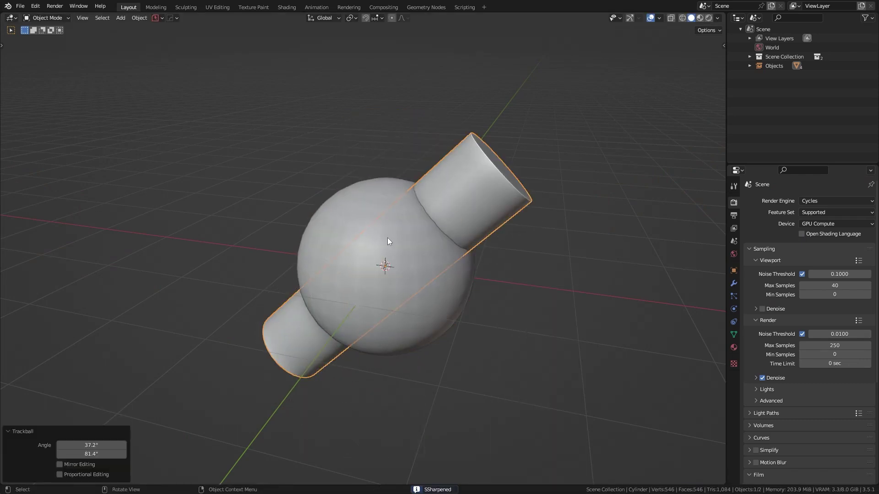
Cut the cylinder out of the sphere with a HardOps Boolean Difference
{"action": "left_click", "coordinate": [388, 223], "text": "shift"}
{"action": "key", "text": "q"}
{"action": "left_click", "coordinate": [361, 222]}
{"action": "middle_click_drag", "start_coordinate": [492, 220], "coordinate": [443, 218]}
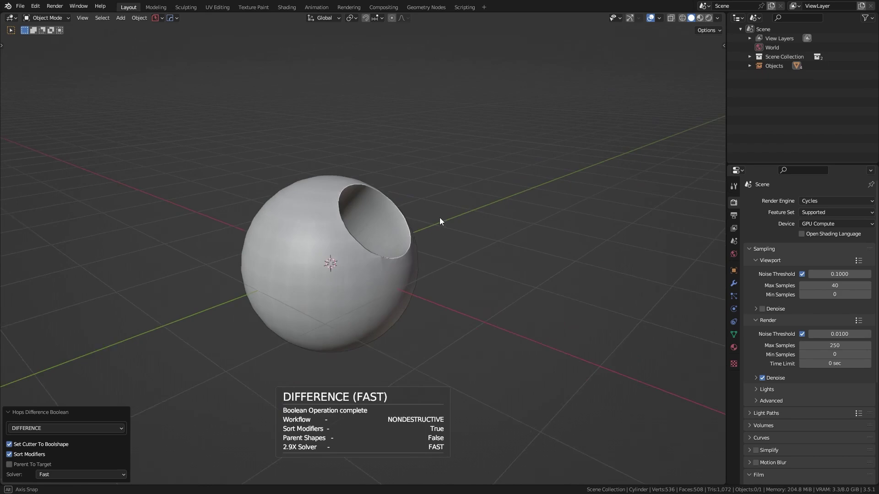
{"action": "scroll", "coordinate": [339, 216], "scroll_direction": "up", "scroll_amount": 8}
{"action": "scroll", "coordinate": [337, 215], "scroll_direction": "down", "scroll_amount": 8}
Apply HardOps Csharp sharpening to the cut sphere
{"action": "key", "text": "q"}
{"action": "left_click", "coordinate": [334, 214]}
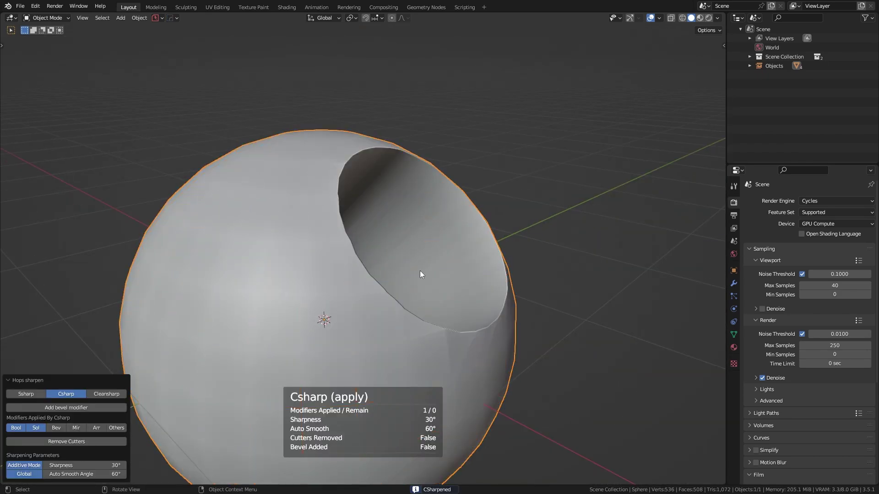
{"action": "scroll", "coordinate": [420, 271], "scroll_direction": "up", "scroll_amount": 3}
{"action": "middle_click_drag", "start_coordinate": [421, 270], "coordinate": [426, 254]}
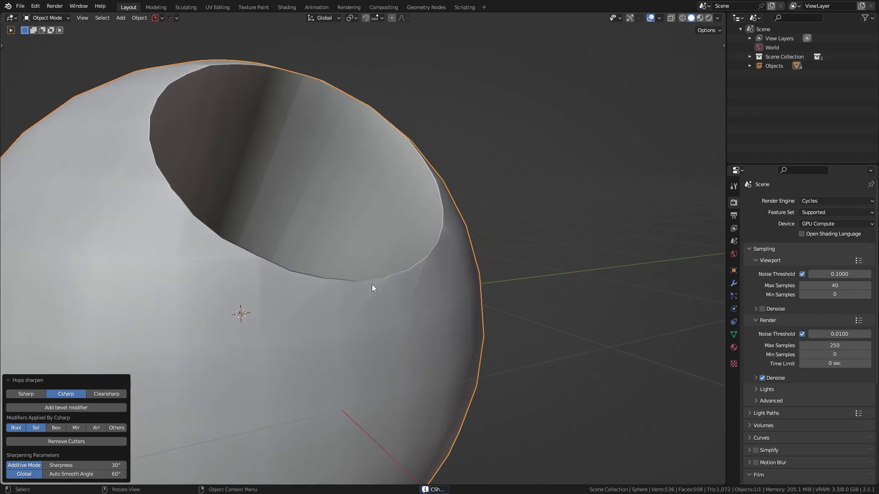
{"action": "scroll", "coordinate": [377, 273], "scroll_direction": "up", "scroll_amount": 2}
Enter vertex Edit Mode with X-ray off and select a vertex on the hole's rim
{"action": "key", "text": "Tab"}
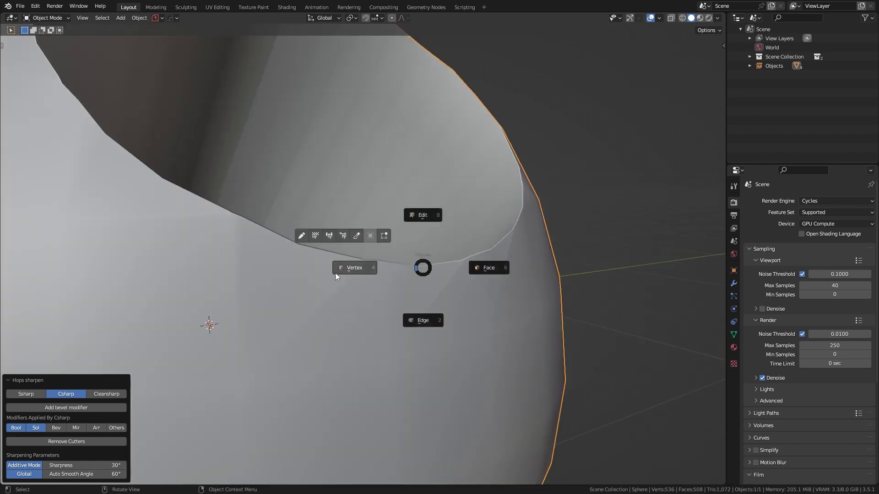
{"action": "left_click", "coordinate": [338, 274]}
{"action": "left_click", "coordinate": [503, 297]}
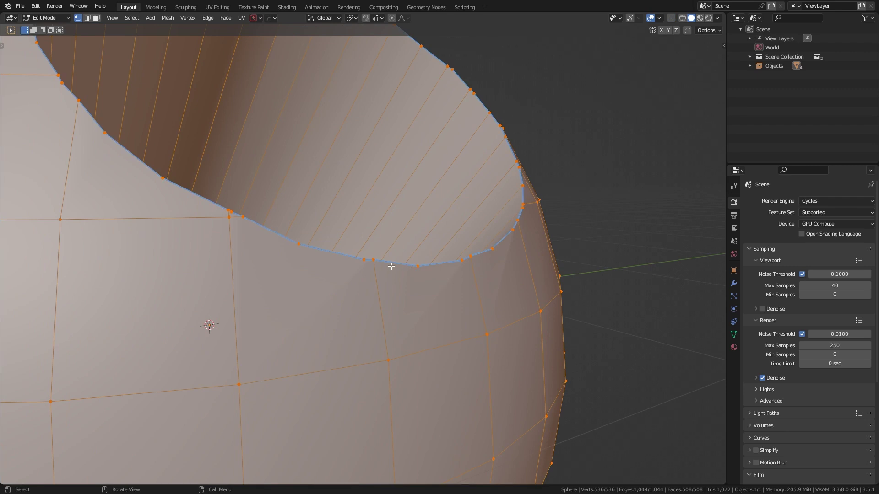
{"action": "left_click", "coordinate": [371, 259]}
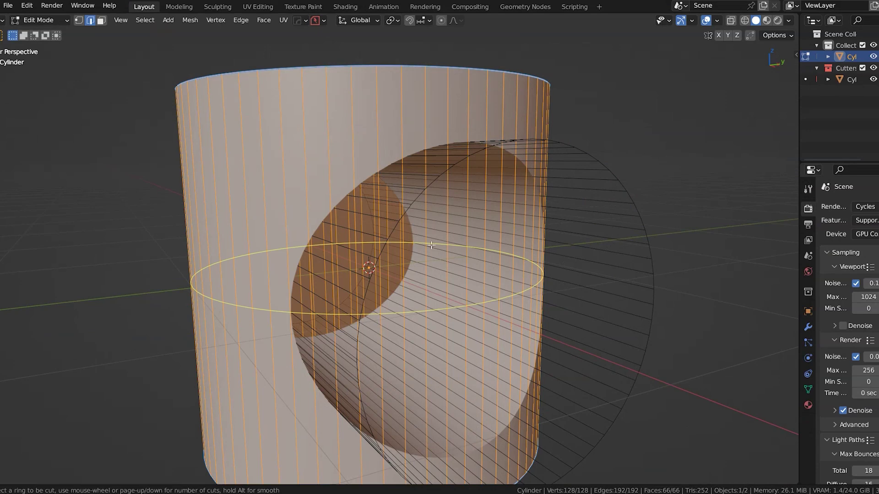
Add evenly spaced, centered edge loops around the cylinder, symmetrized across Z
{"action": "left_click", "coordinate": [431, 245]}
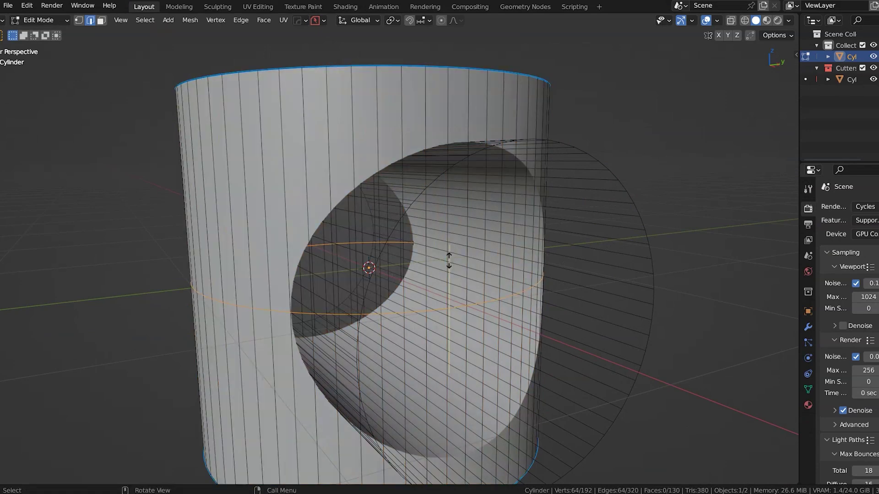
{"action": "left_click", "coordinate": [481, 88]}
{"action": "scroll", "coordinate": [397, 312], "scroll_direction": "down", "scroll_amount": 2}
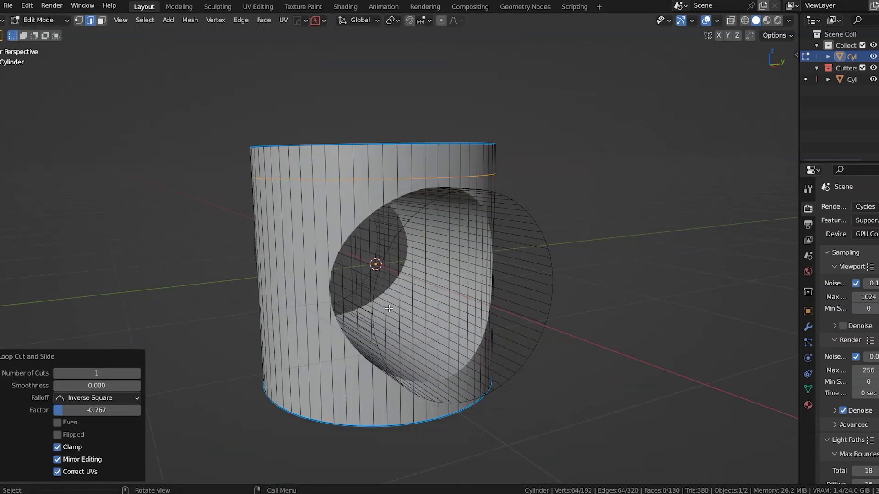
{"action": "key", "text": "alt+x"}
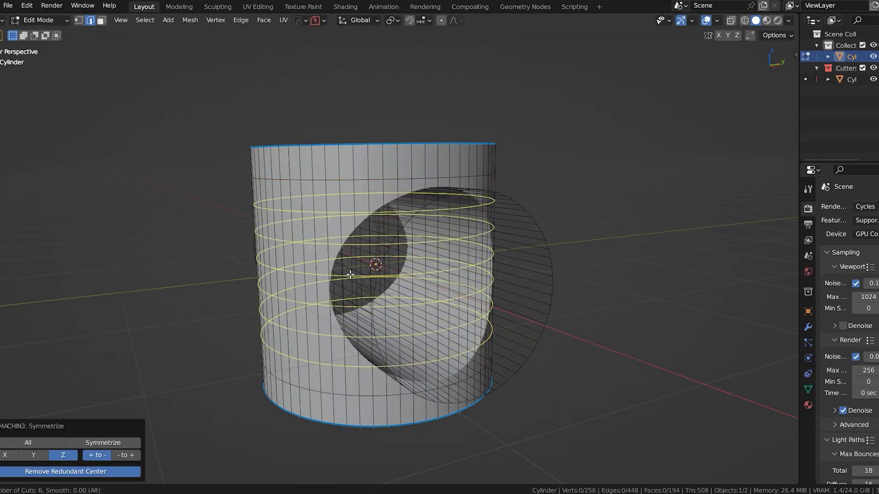
{"action": "left_click", "coordinate": [350, 275]}
{"action": "right_click", "coordinate": [353, 275]}
Apply HardOps Csharp to the cylinder in Object Mode, then select a single face
{"action": "key", "text": "Tab"}
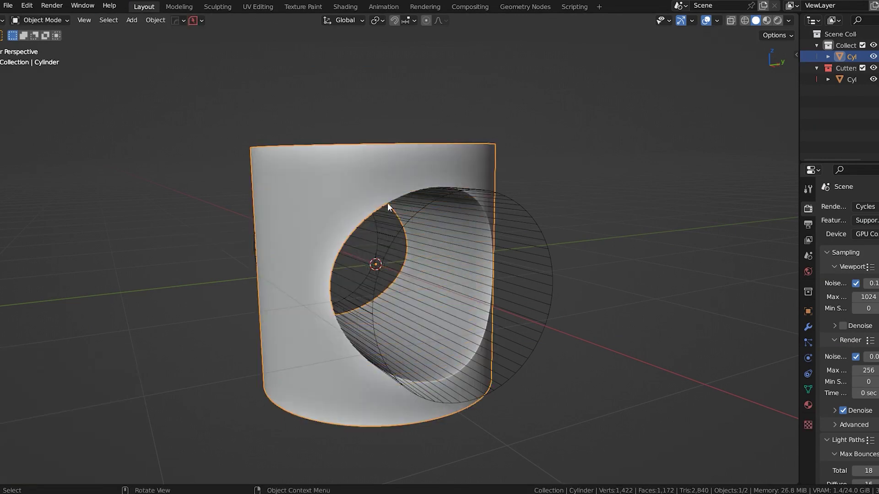
{"action": "key", "text": "q"}
{"action": "left_click", "coordinate": [433, 170]}
{"action": "scroll", "coordinate": [416, 185], "scroll_direction": "up", "scroll_amount": 7}
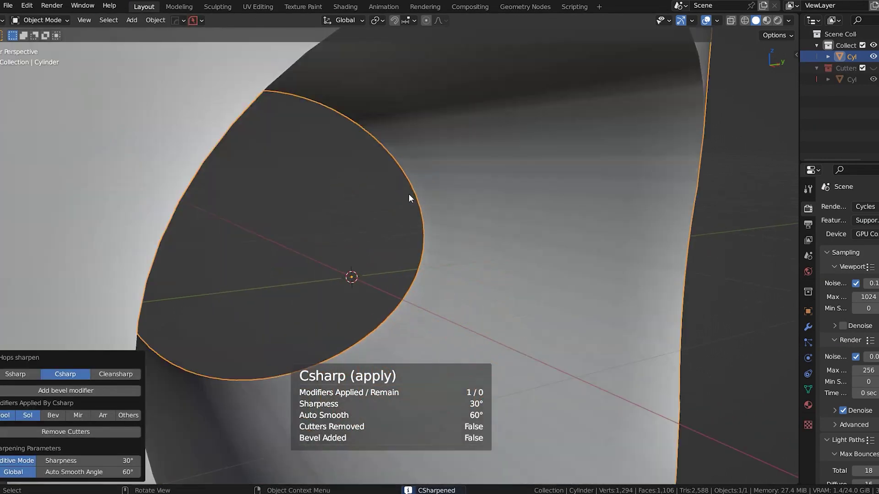
{"action": "middle_click_drag", "start_coordinate": [331, 173], "coordinate": [353, 252]}
{"action": "left_click", "coordinate": [355, 255]}
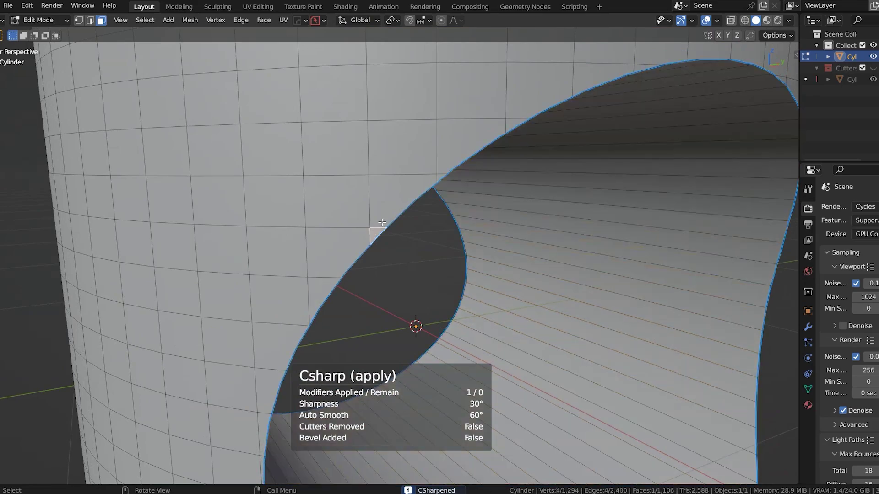